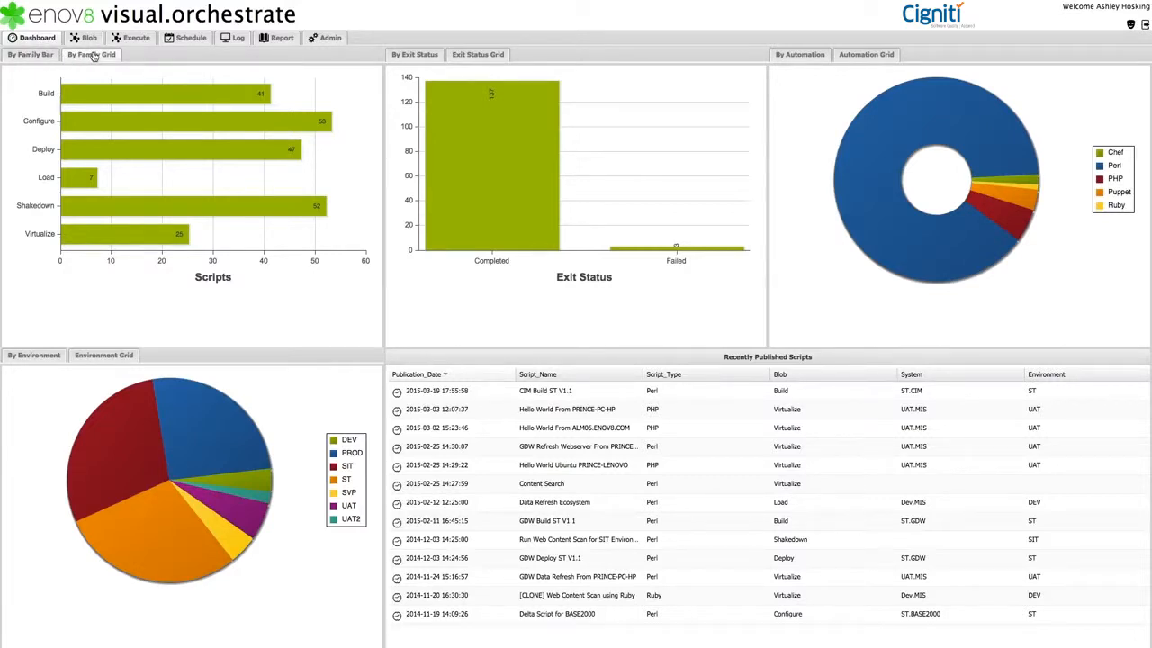
Review the dashboard charts and show the environment, family, exit status and automation figures as grids.
{"action": "mouse_move", "coordinate": [72, 176]}
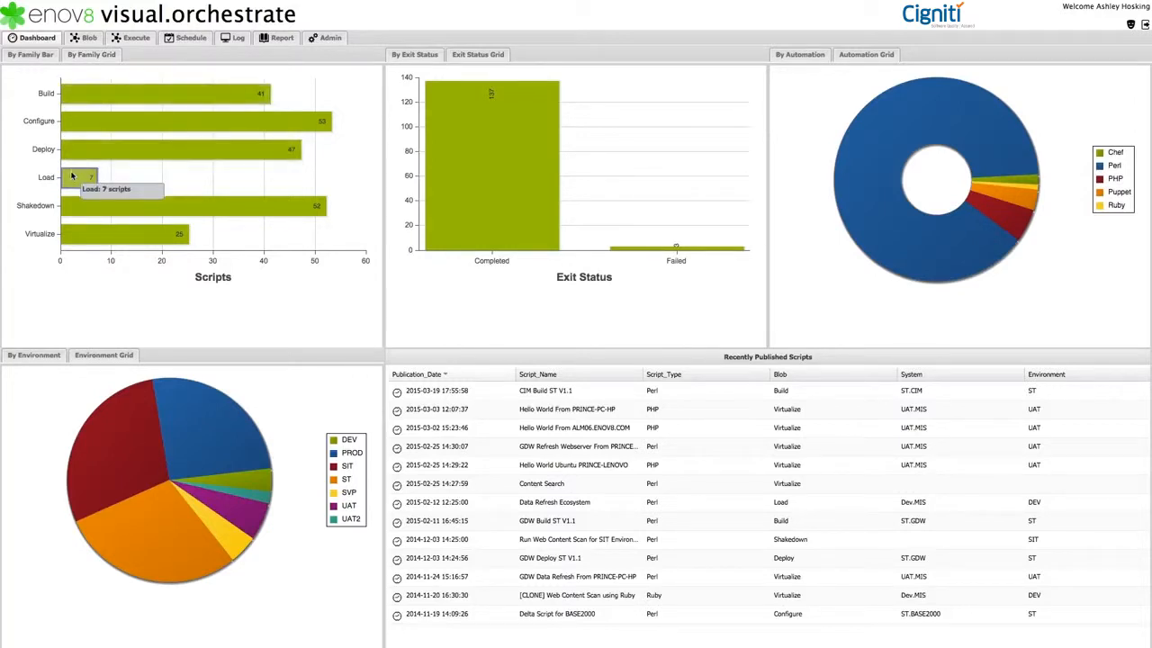
{"action": "mouse_move", "coordinate": [180, 209]}
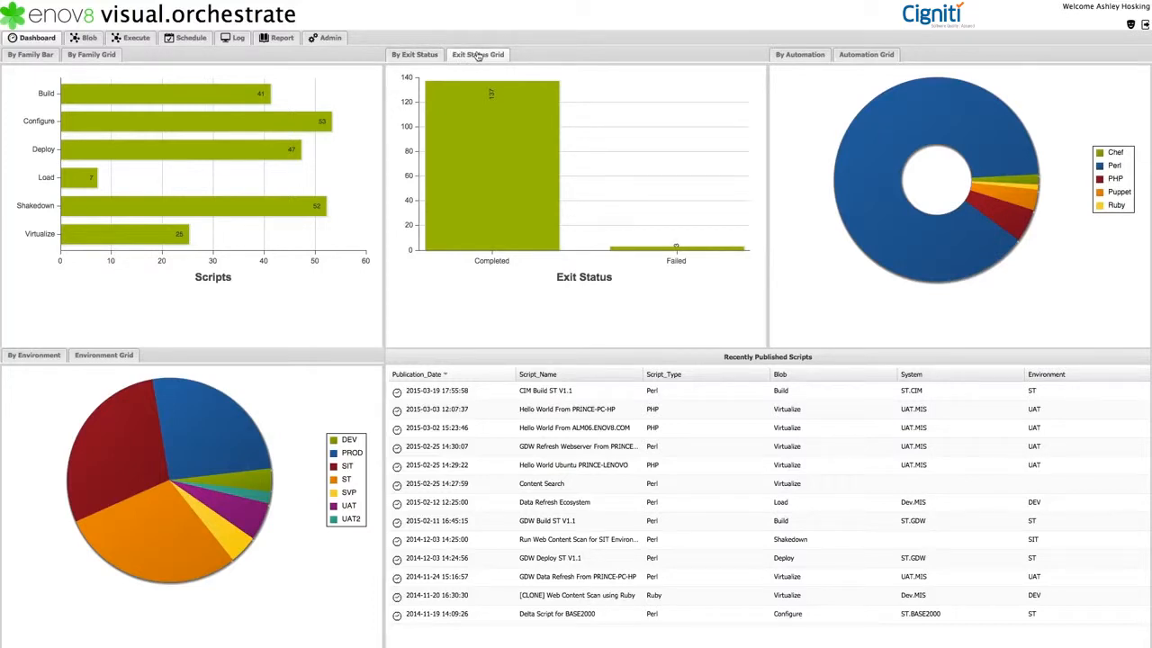
{"action": "mouse_move", "coordinate": [664, 251]}
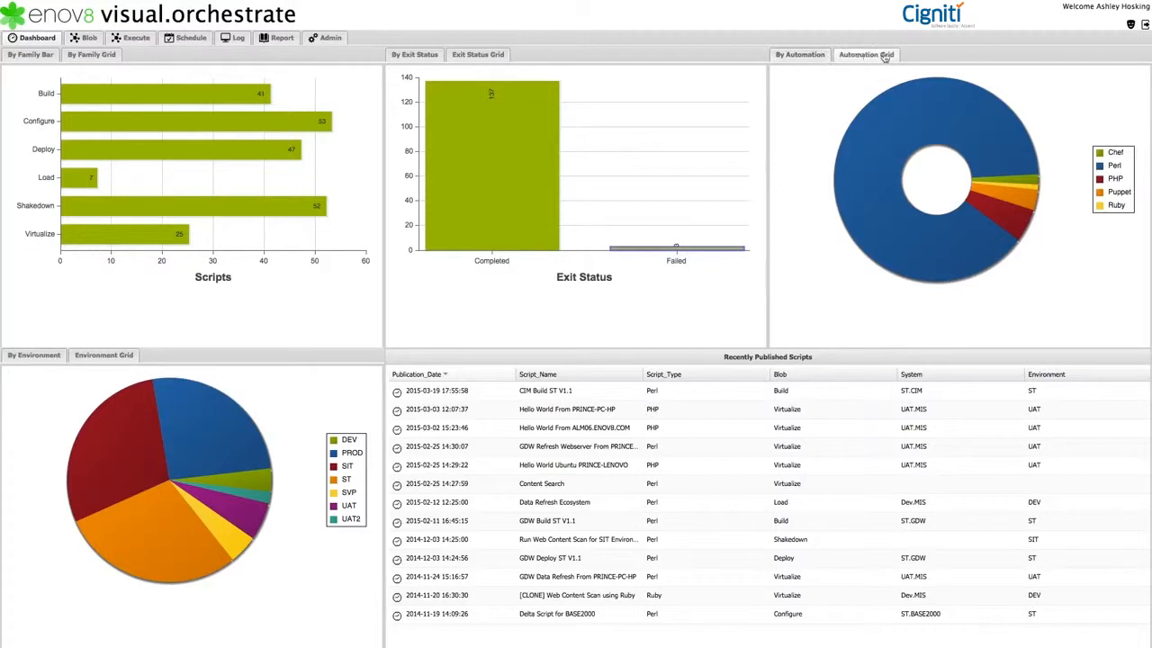
{"action": "mouse_move", "coordinate": [1019, 186]}
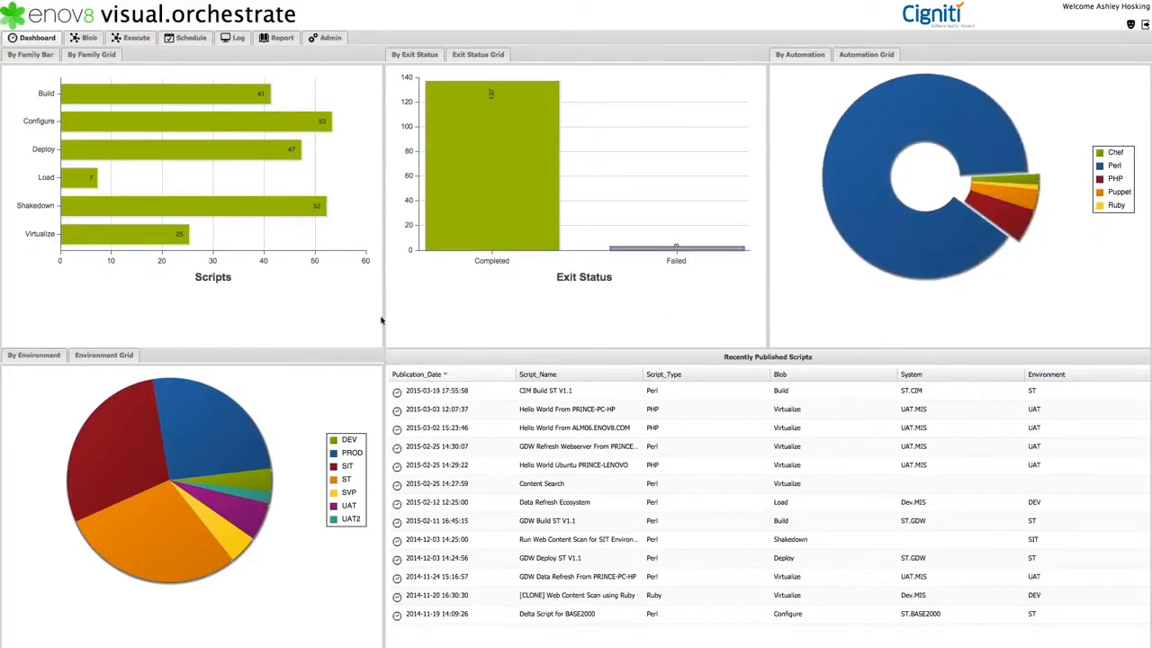
{"action": "mouse_move", "coordinate": [172, 390]}
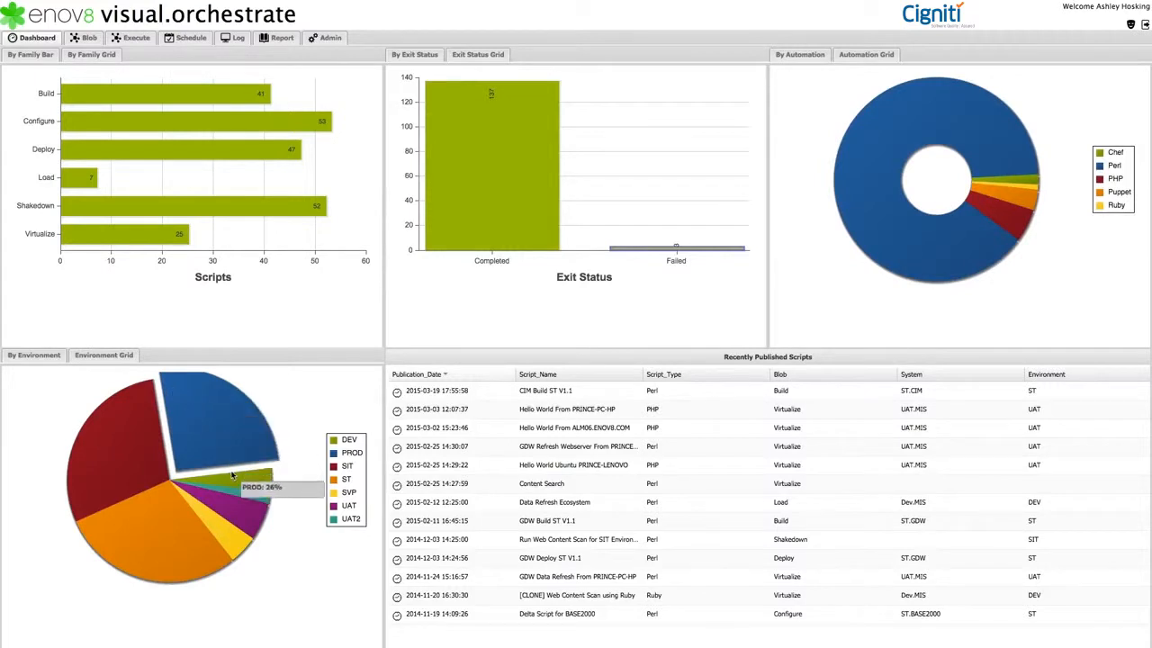
{"action": "mouse_move", "coordinate": [185, 511]}
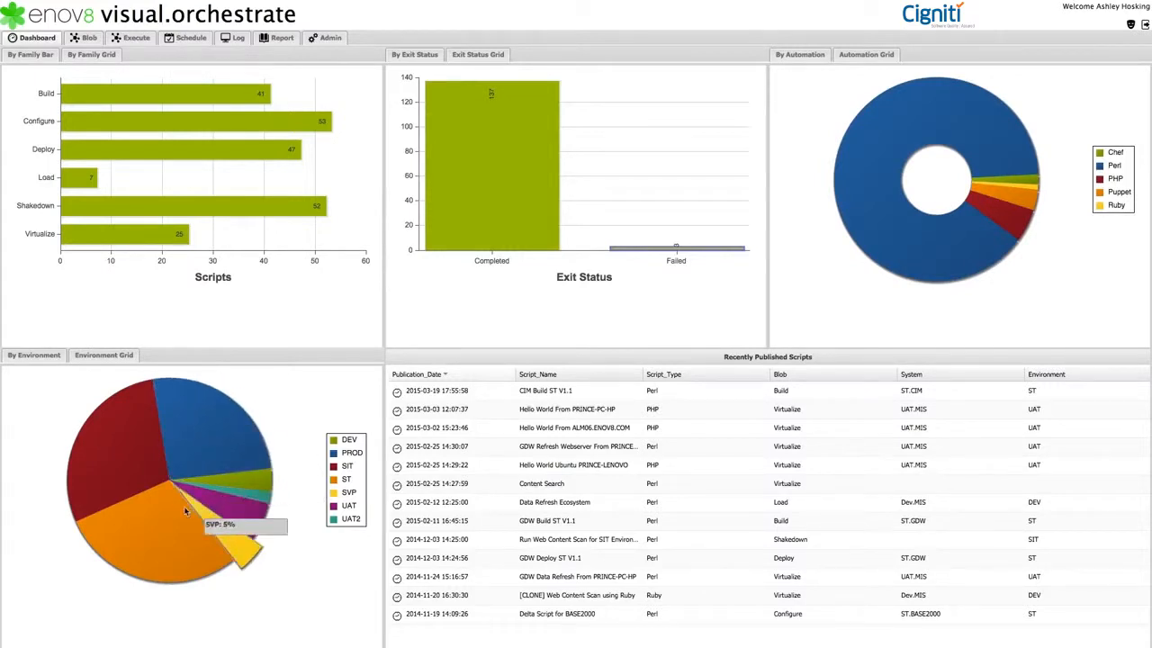
{"action": "left_click", "coordinate": [99, 357]}
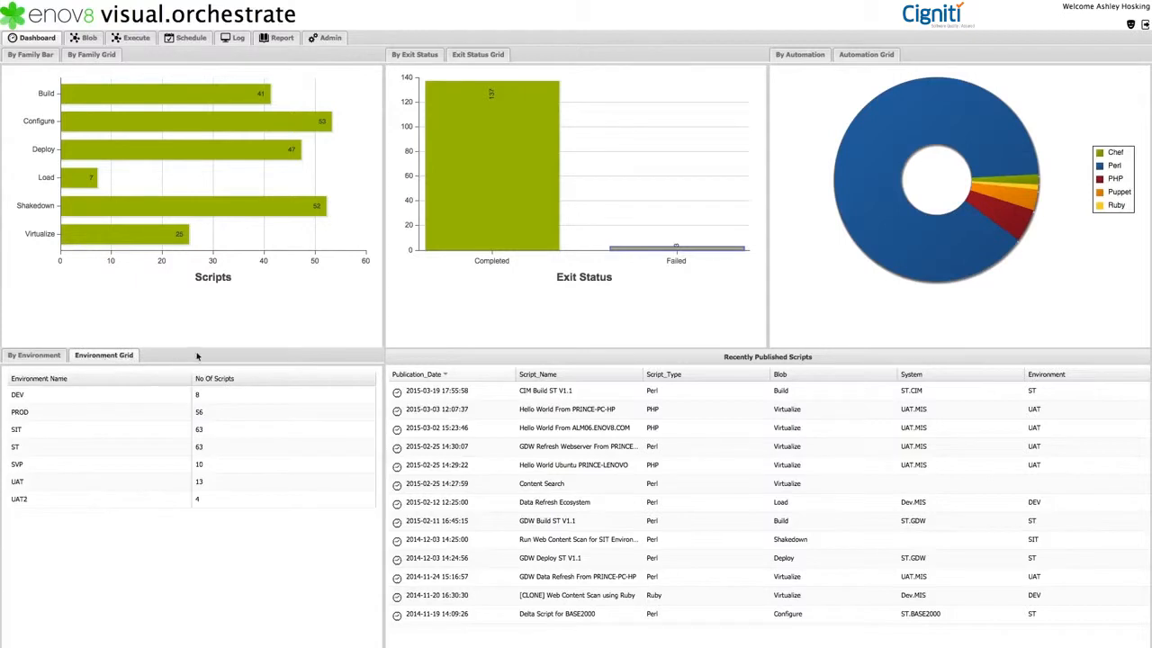
{"action": "left_click", "coordinate": [96, 57]}
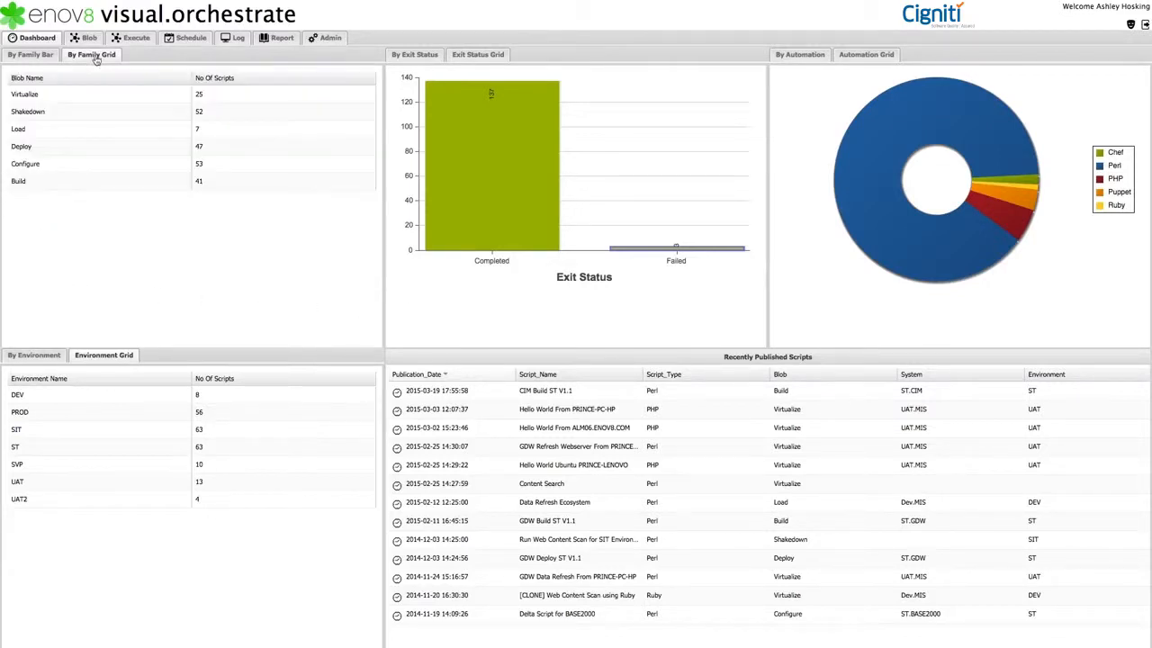
{"action": "left_click", "coordinate": [485, 58]}
{"action": "left_click", "coordinate": [867, 57]}
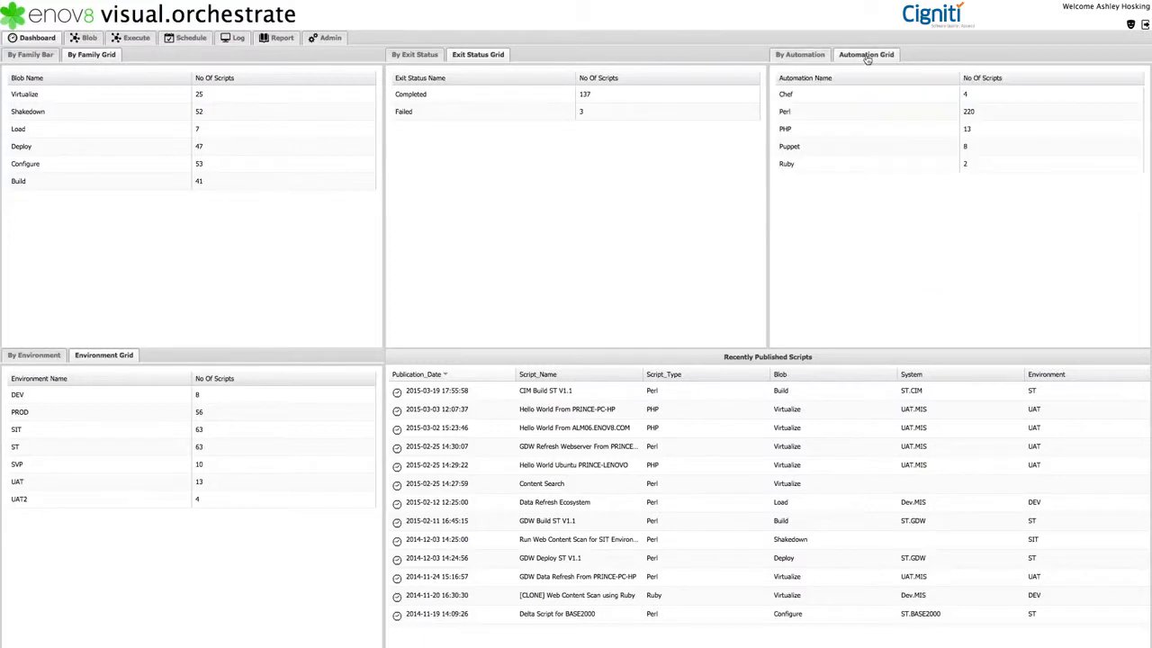
List the executable scripts of the CAP system under Build > RBS, and collapse the Build branch.
{"action": "left_click", "coordinate": [117, 40]}
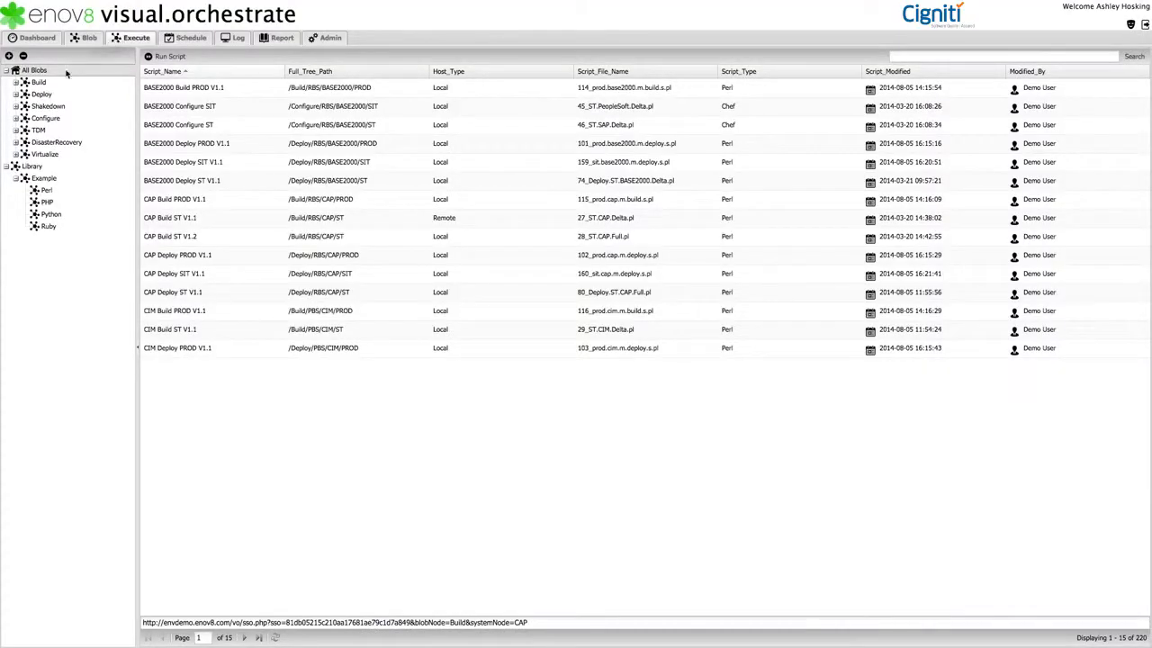
{"action": "left_click", "coordinate": [16, 81]}
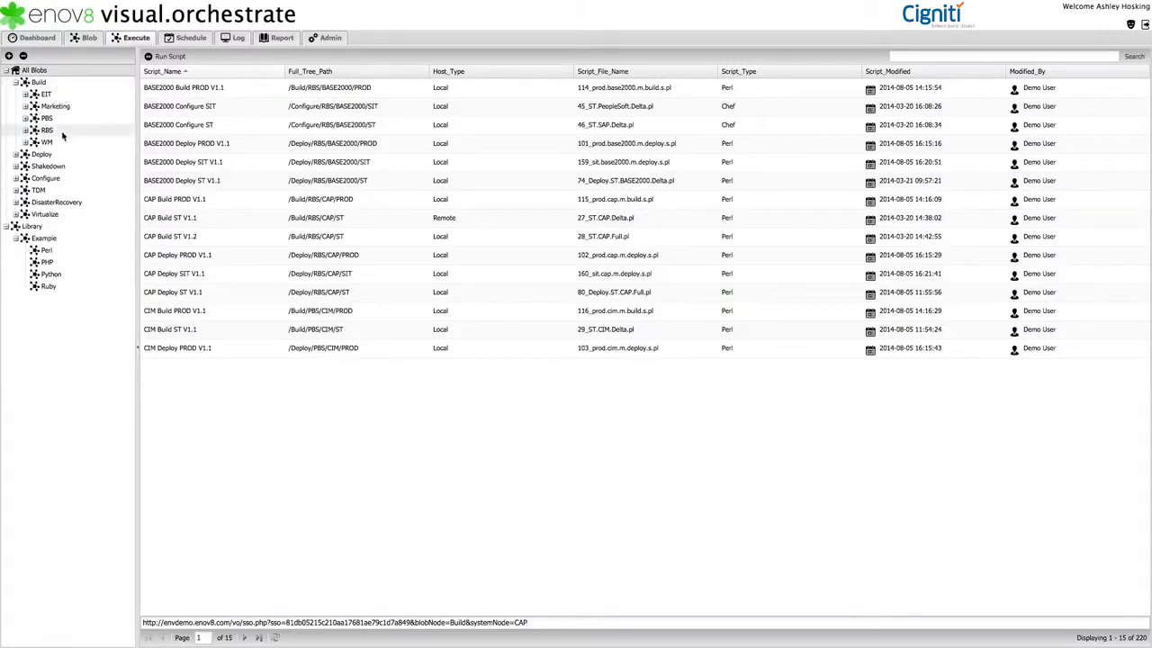
{"action": "left_click", "coordinate": [27, 131]}
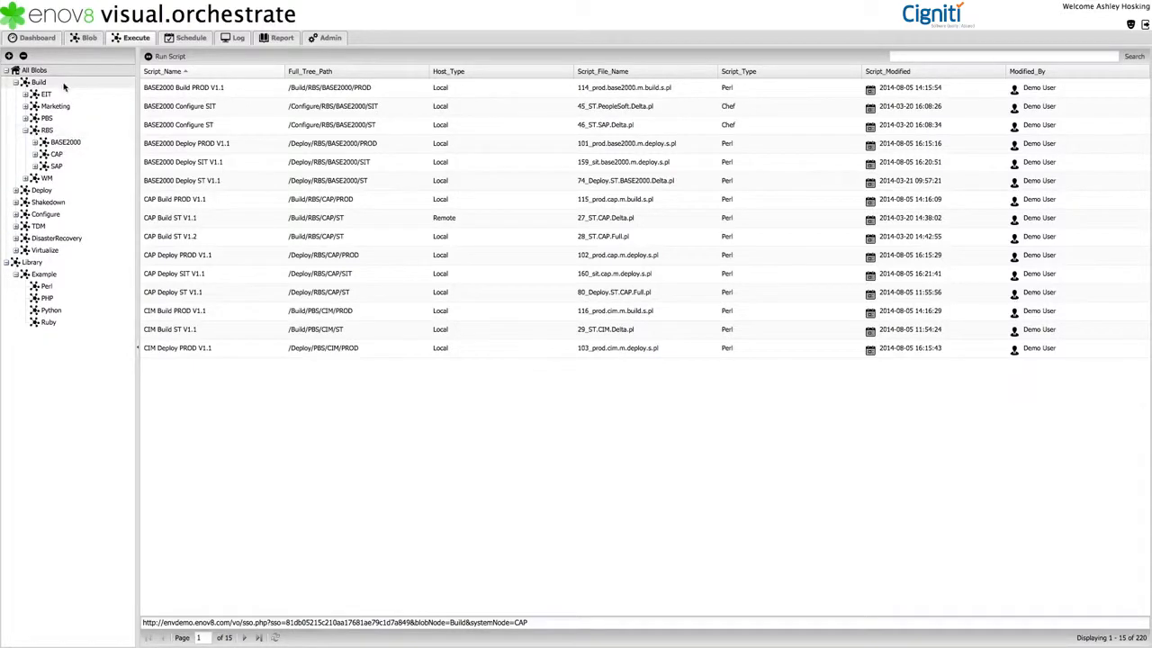
{"action": "left_click", "coordinate": [65, 156]}
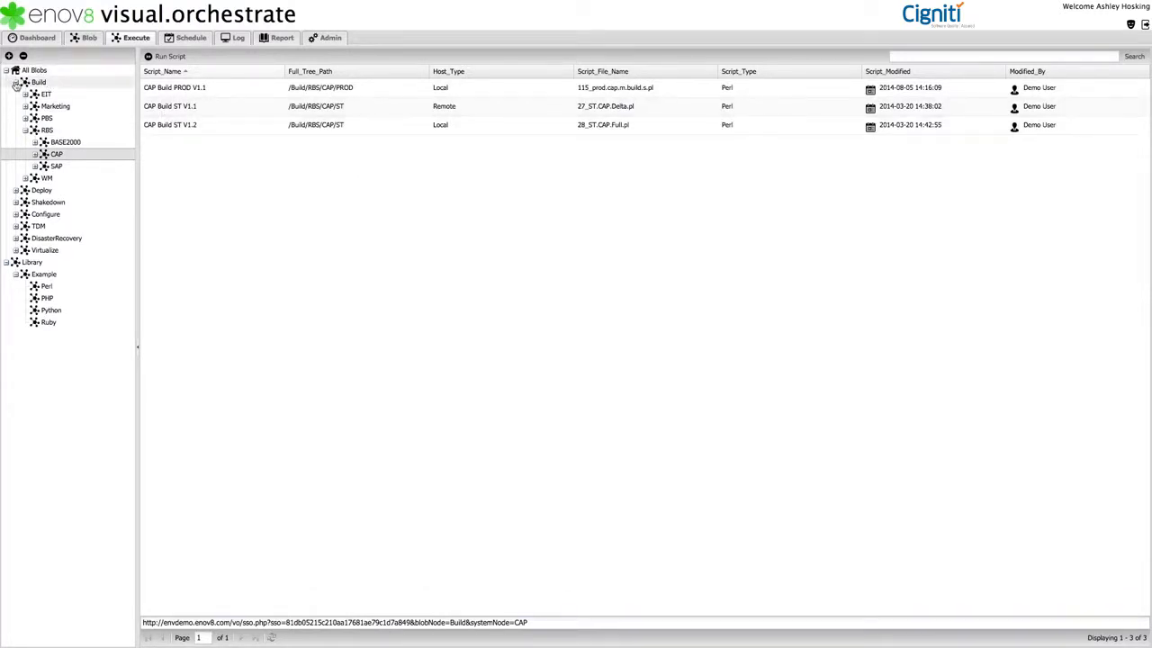
{"action": "left_click", "coordinate": [14, 82]}
Search the executable scripts for "CAP BUILD".
{"action": "left_click", "coordinate": [914, 56]}
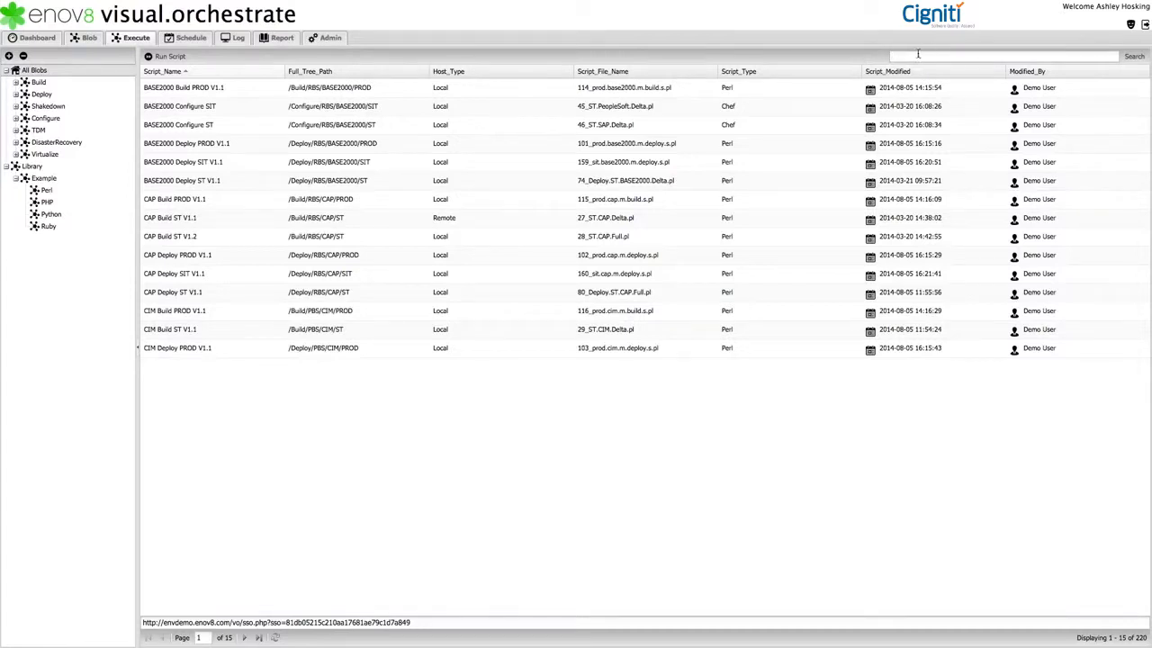
{"action": "type", "text": "CAP BUILD"}
{"action": "left_click", "coordinate": [1134, 55]}
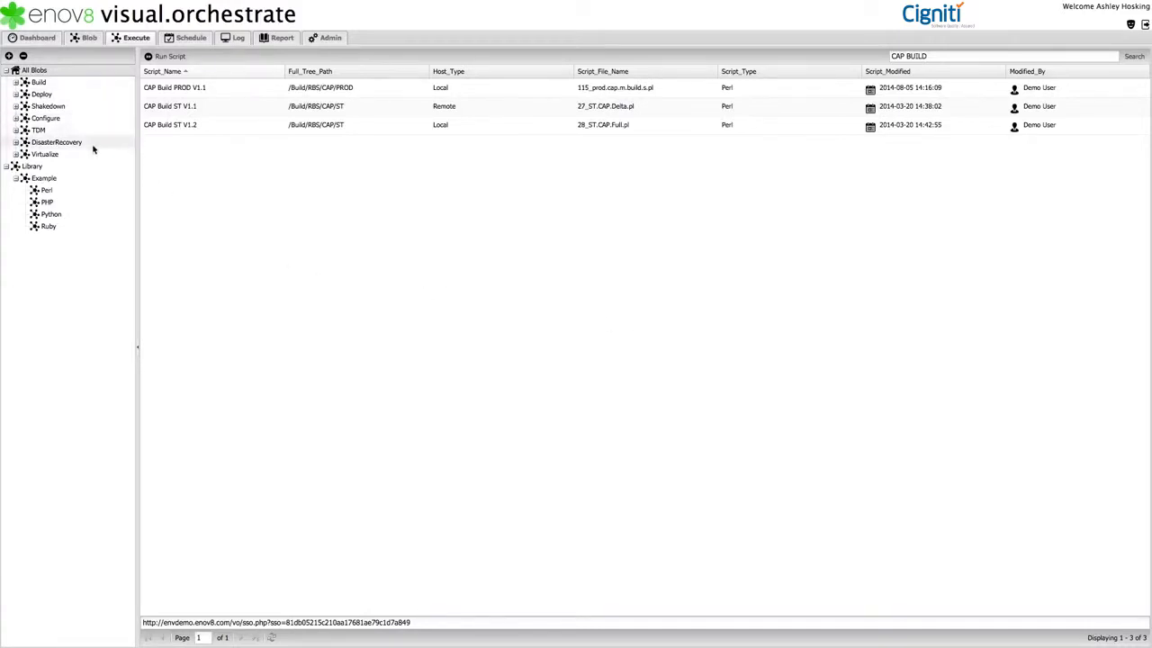
List the executable scripts of the GDW system under Shakedown > EIT.
{"action": "left_click", "coordinate": [15, 106]}
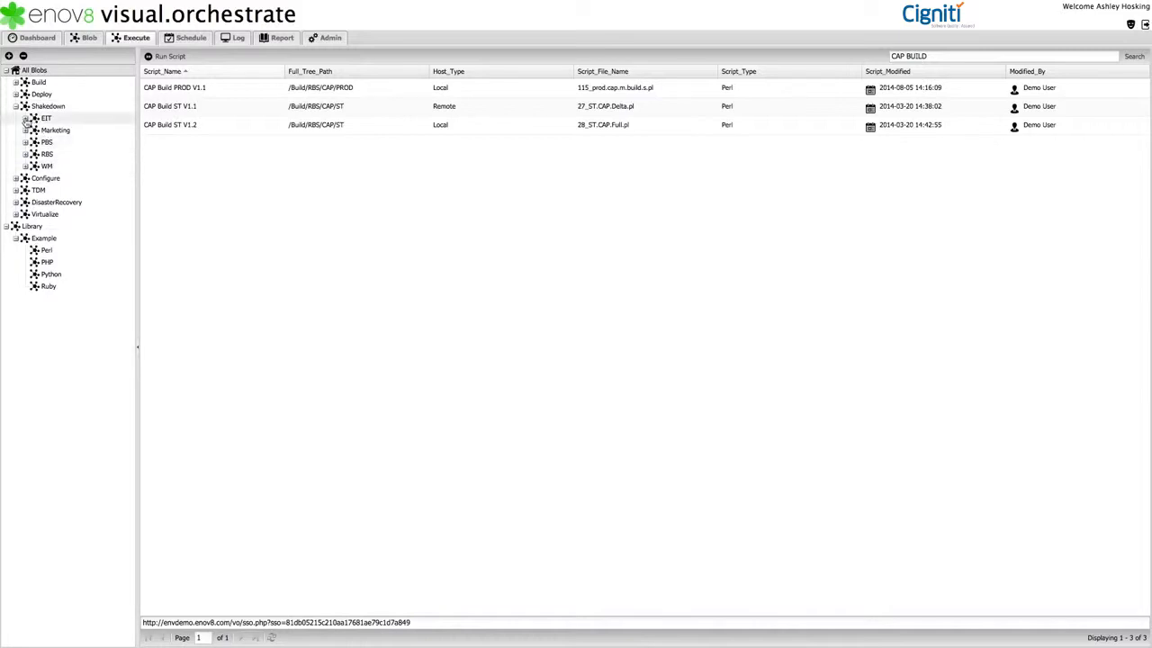
{"action": "left_click", "coordinate": [25, 117]}
{"action": "left_click", "coordinate": [56, 141]}
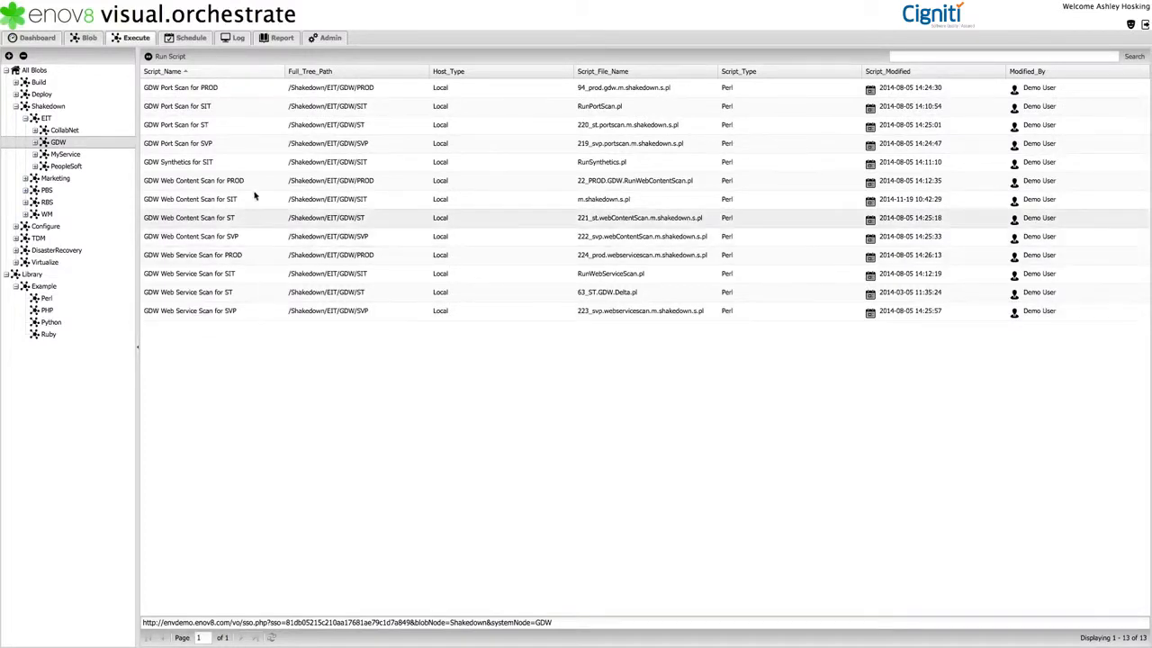
Check the execution configuration of the GDW Synthetics for SIT script without saving, and run the script.
{"action": "left_click", "coordinate": [235, 166]}
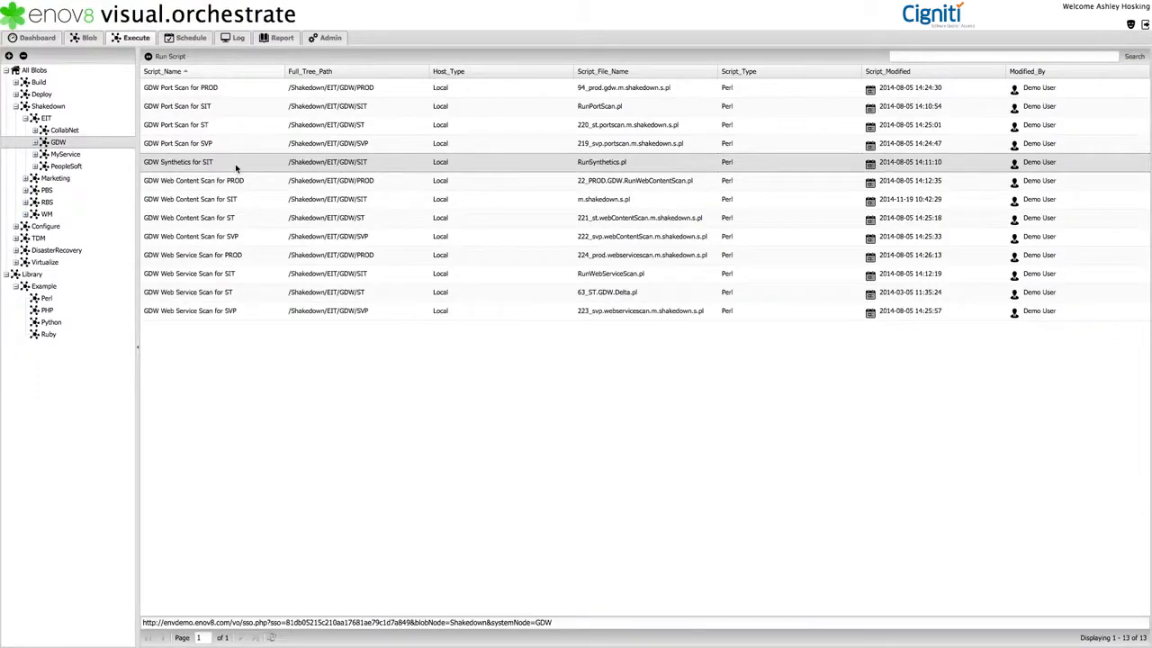
{"action": "double_click", "coordinate": [235, 166]}
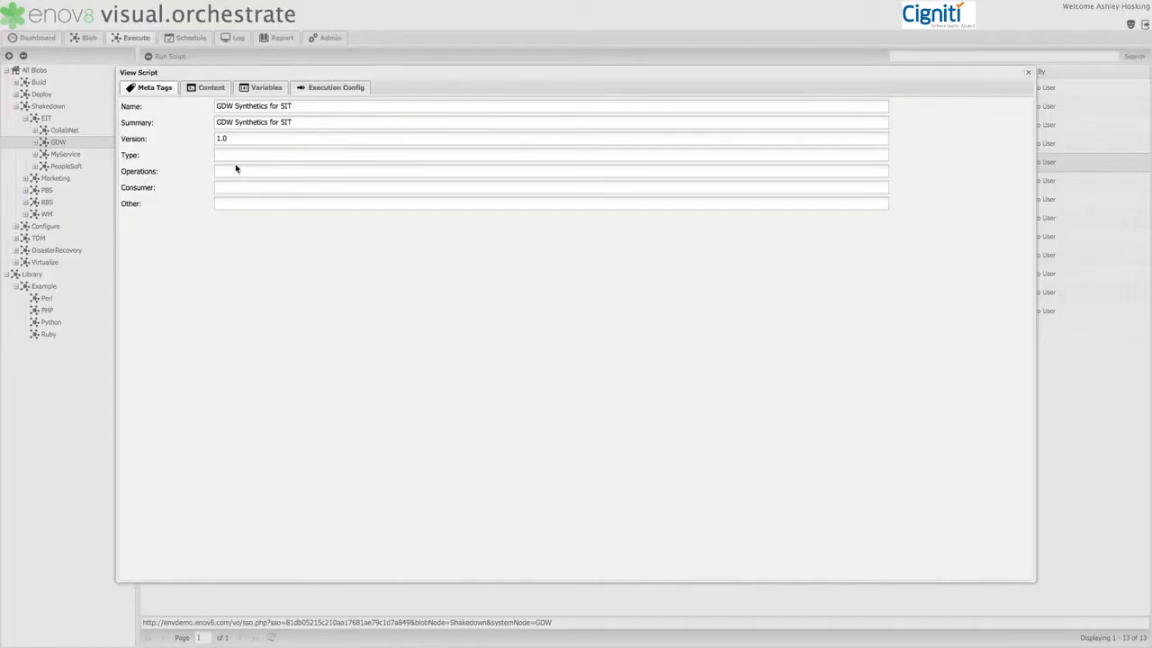
{"action": "left_click", "coordinate": [325, 90]}
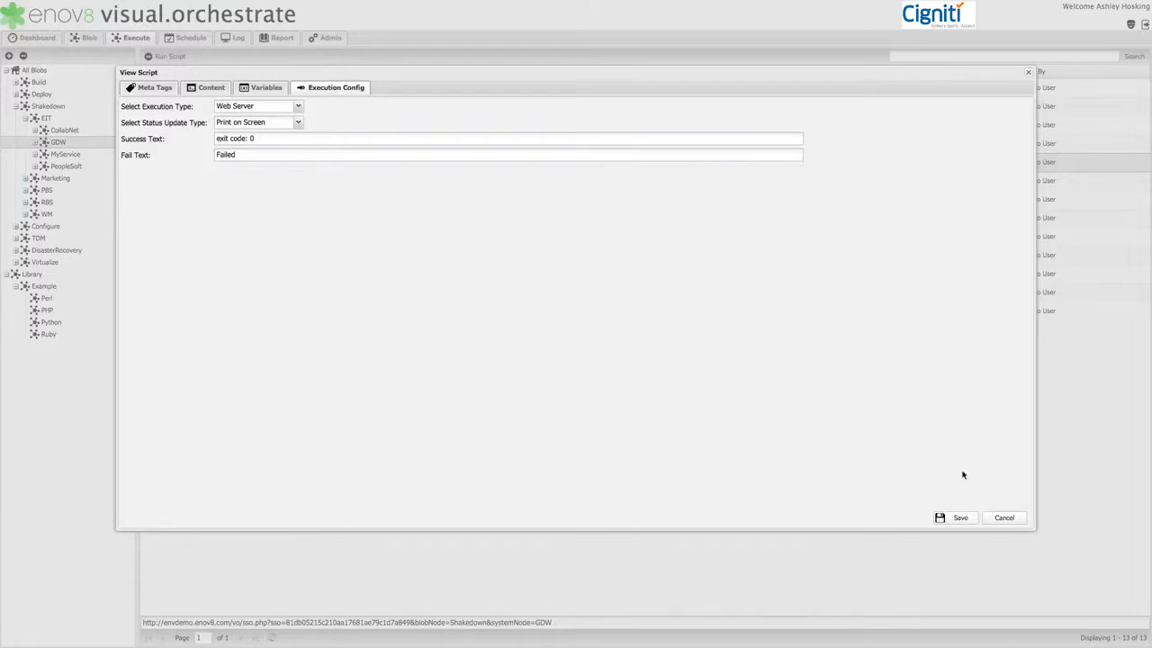
{"action": "left_click", "coordinate": [995, 520]}
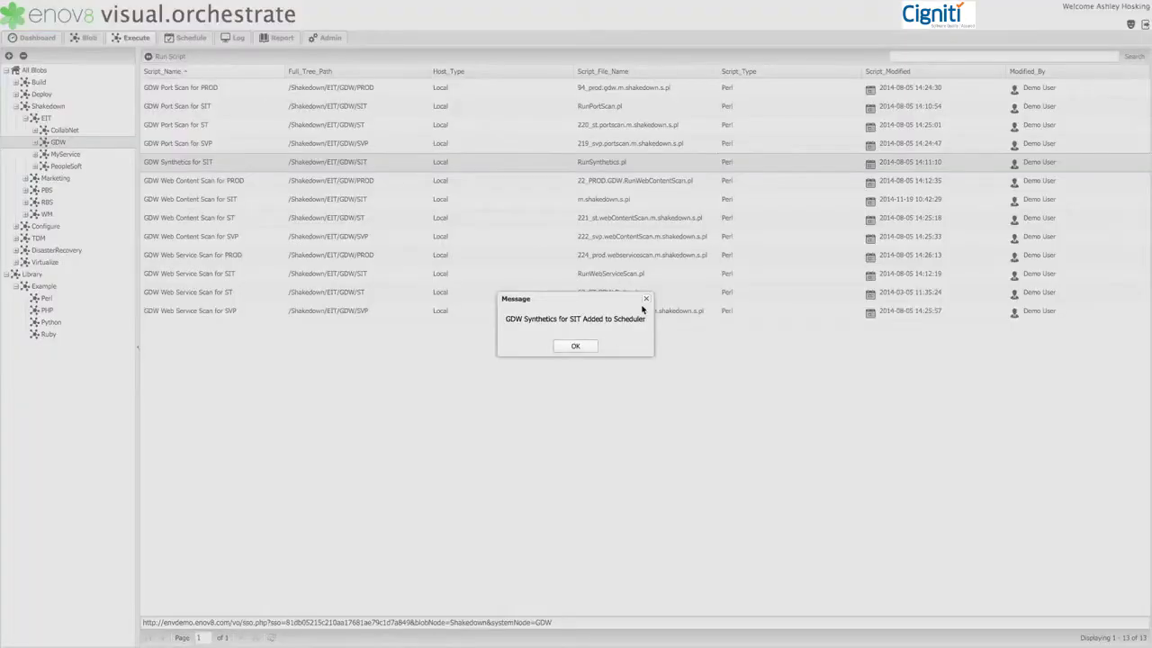
{"action": "left_click", "coordinate": [576, 345]}
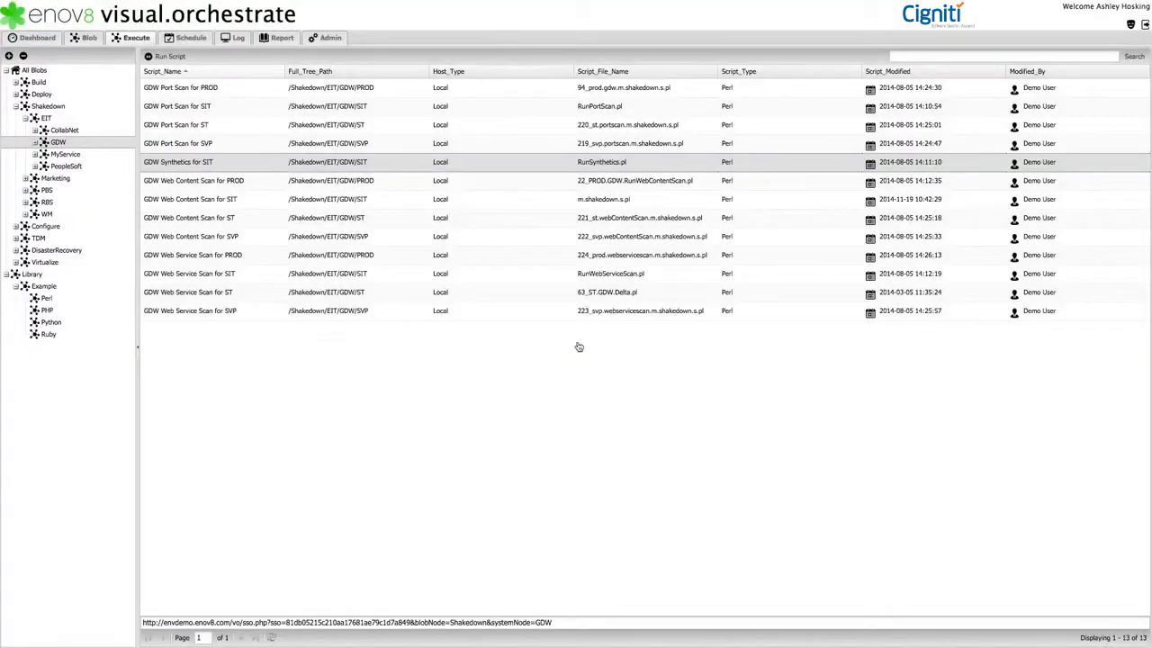
Look through the schedule list, and view the captured output of the latest GDW Synthetics for SIT run in the log.
{"action": "left_click", "coordinate": [190, 38]}
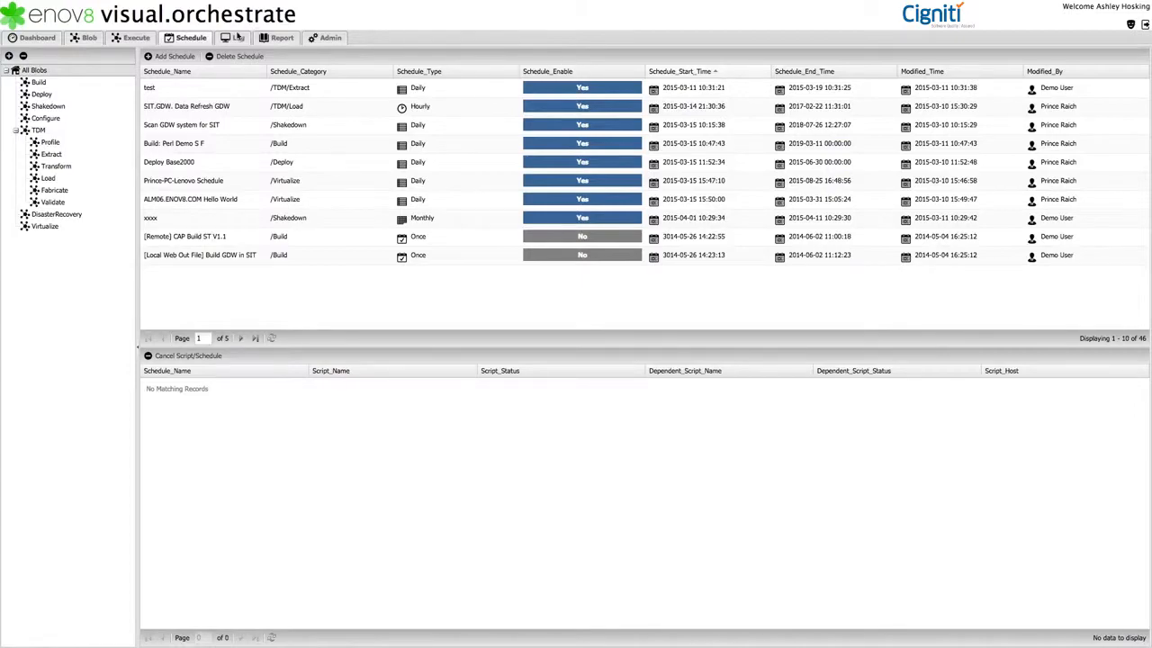
{"action": "left_click", "coordinate": [230, 39]}
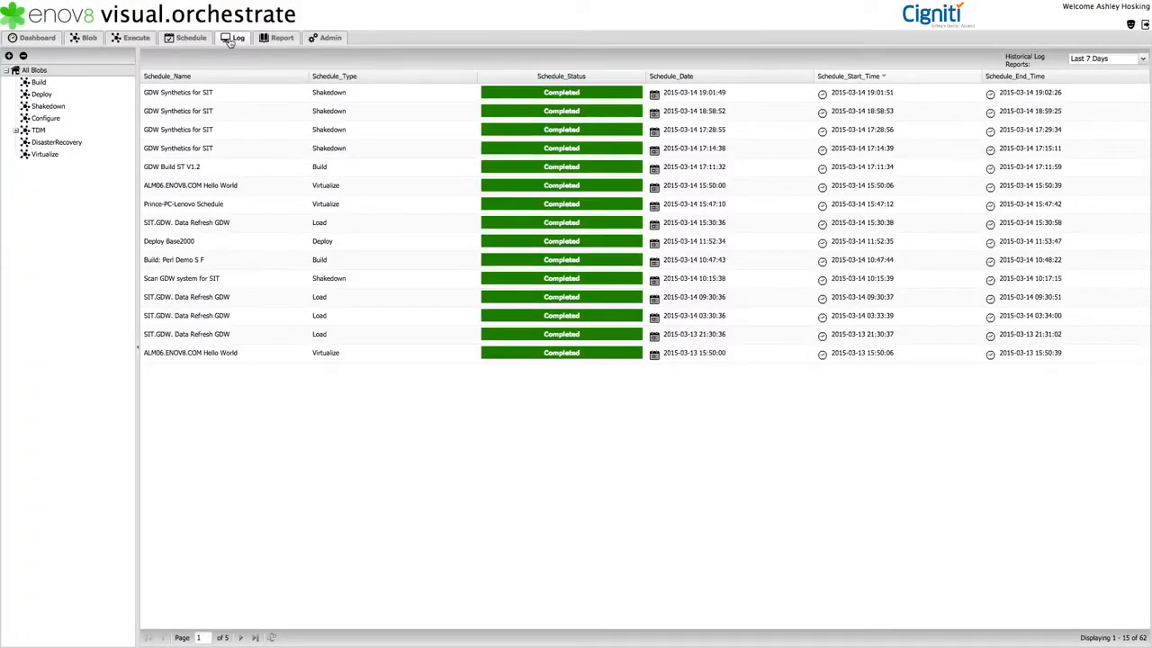
{"action": "double_click", "coordinate": [237, 92]}
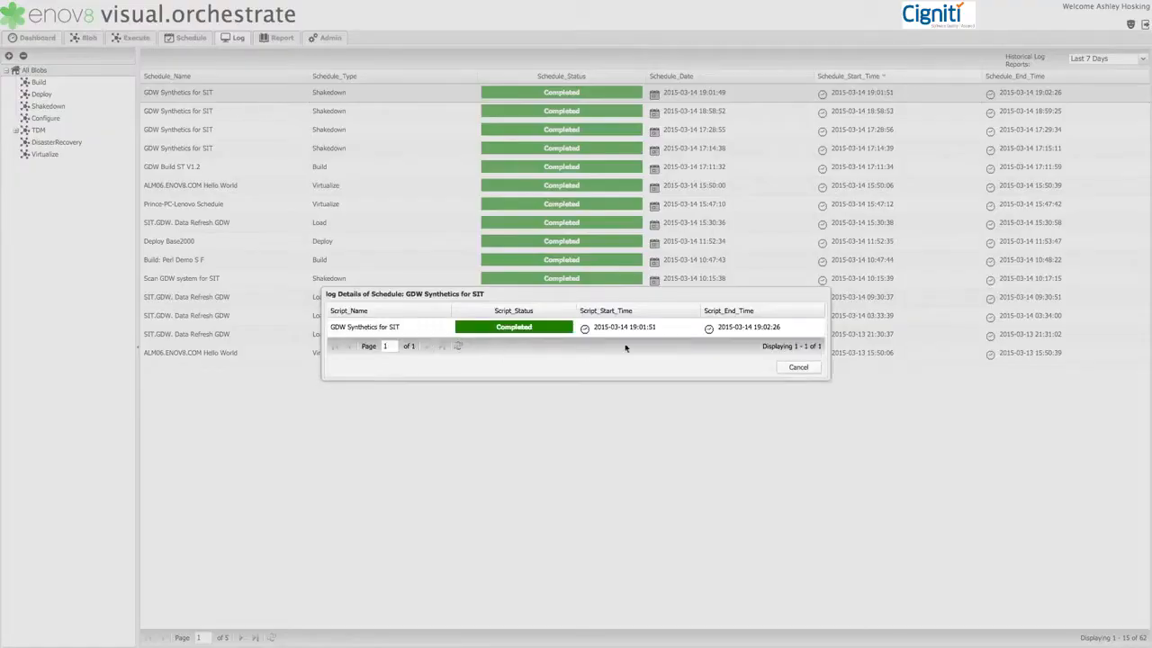
{"action": "double_click", "coordinate": [629, 328]}
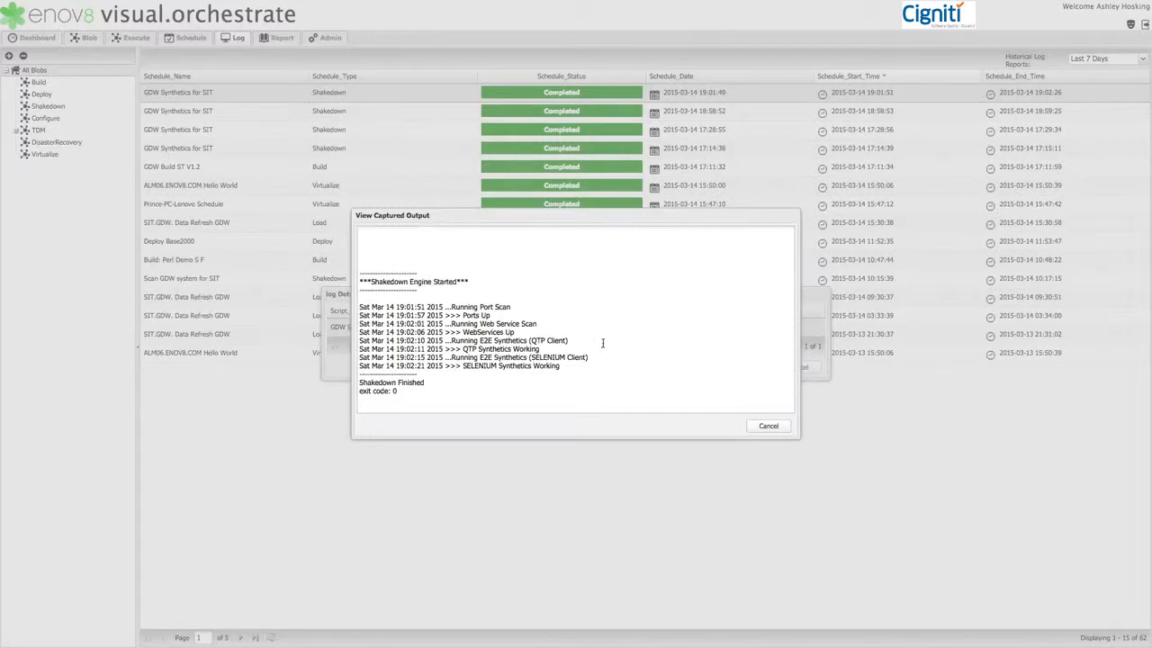
{"action": "left_click", "coordinate": [771, 428]}
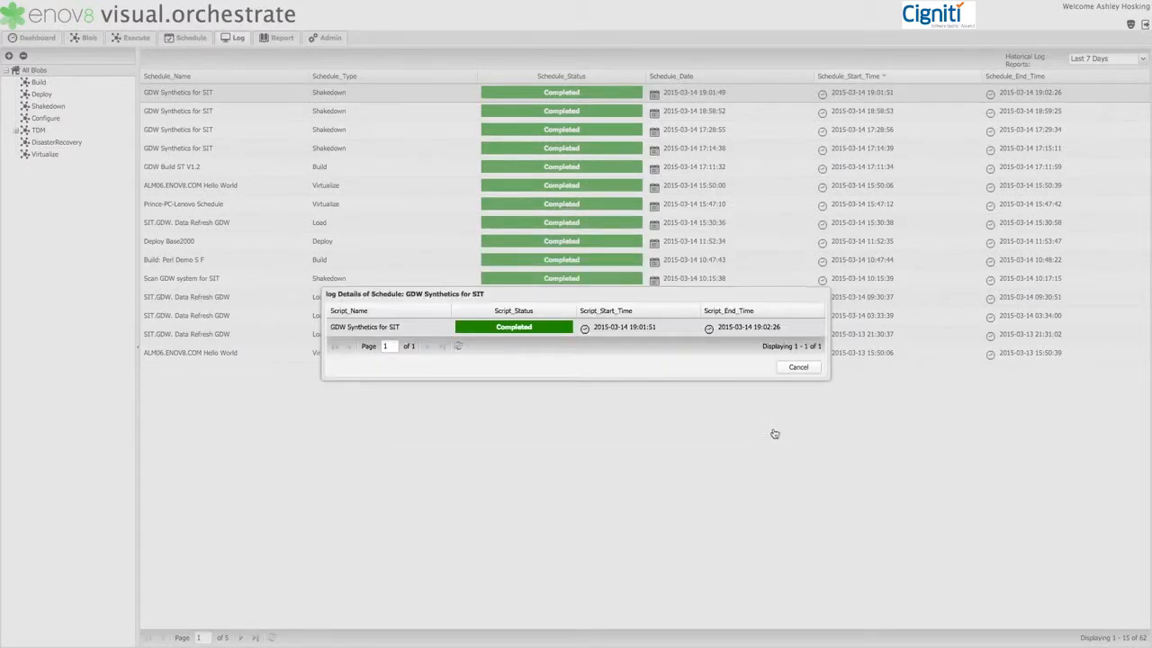
{"action": "left_click", "coordinate": [796, 367]}
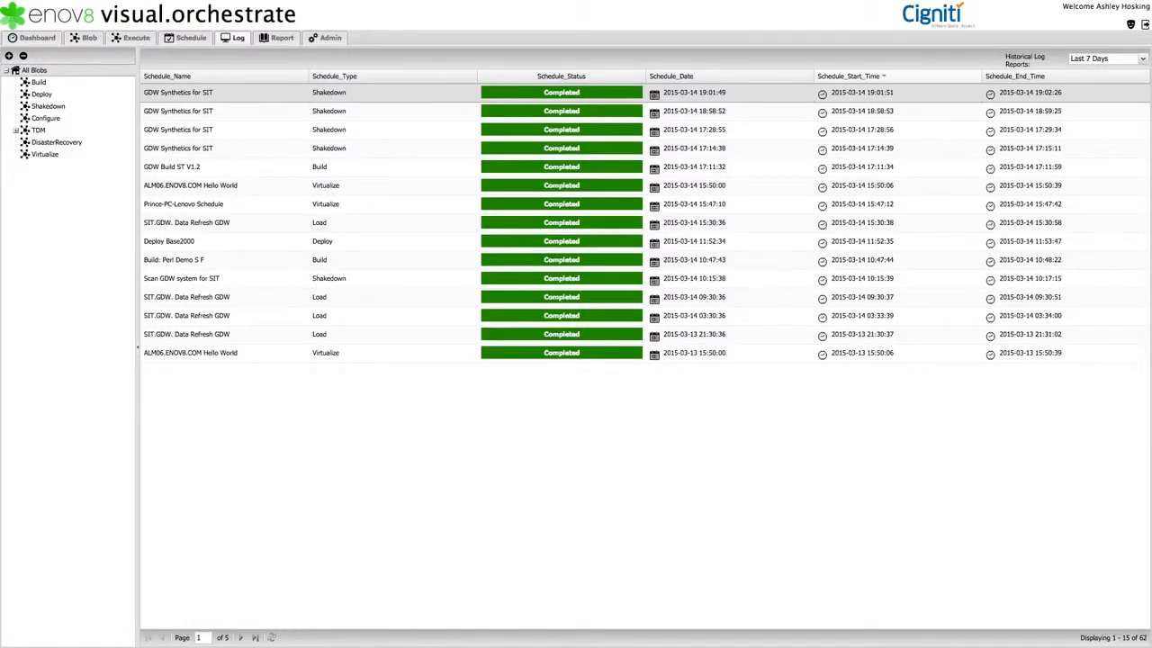
Open the "Scan GDW system for SIT" schedule and review its scripts and their dependencies.
{"action": "left_click", "coordinate": [186, 38]}
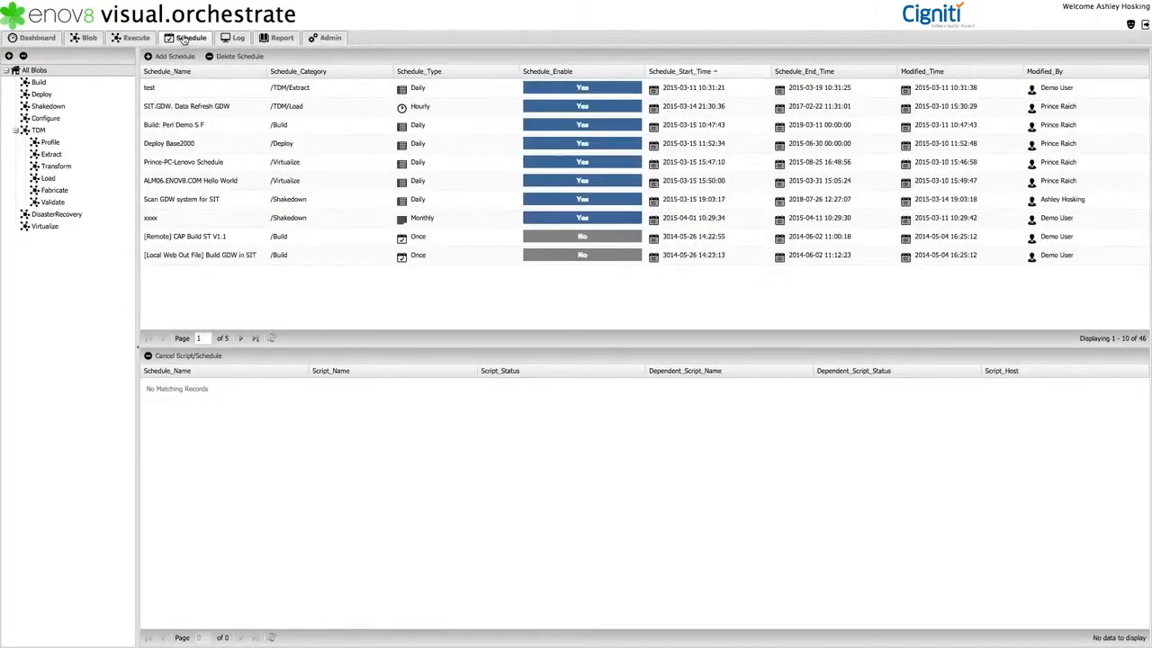
{"action": "double_click", "coordinate": [202, 201]}
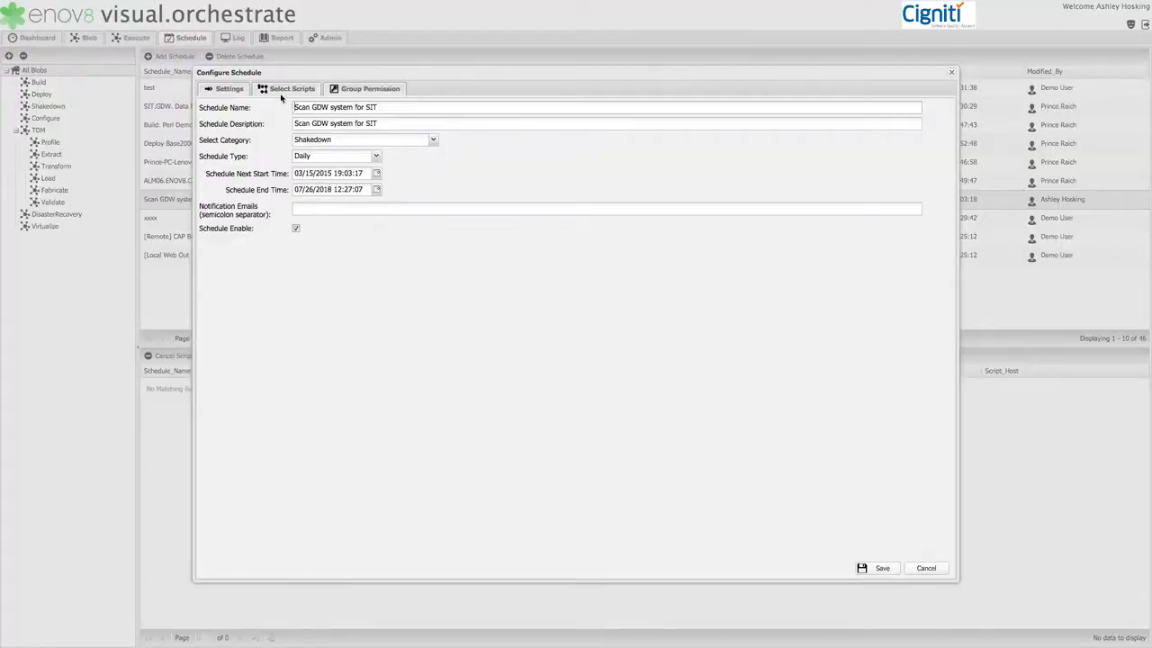
{"action": "left_click", "coordinate": [280, 90]}
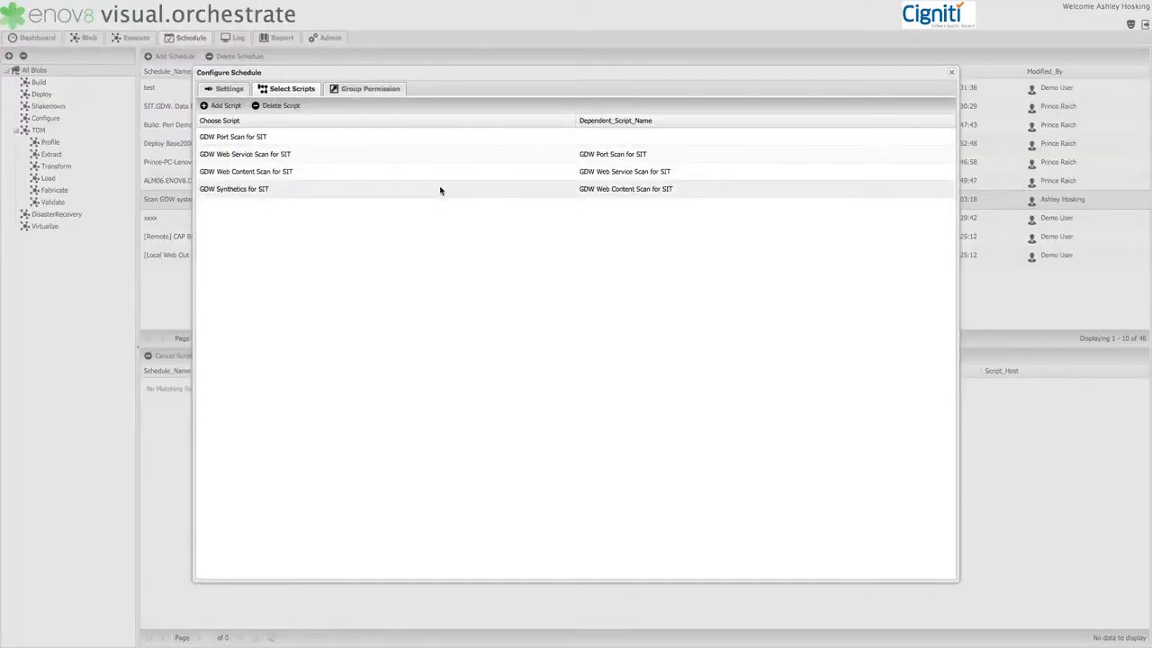
Set the next start time of the "Scan GDW system for SIT" schedule to the current time and save it.
{"action": "left_click", "coordinate": [224, 90]}
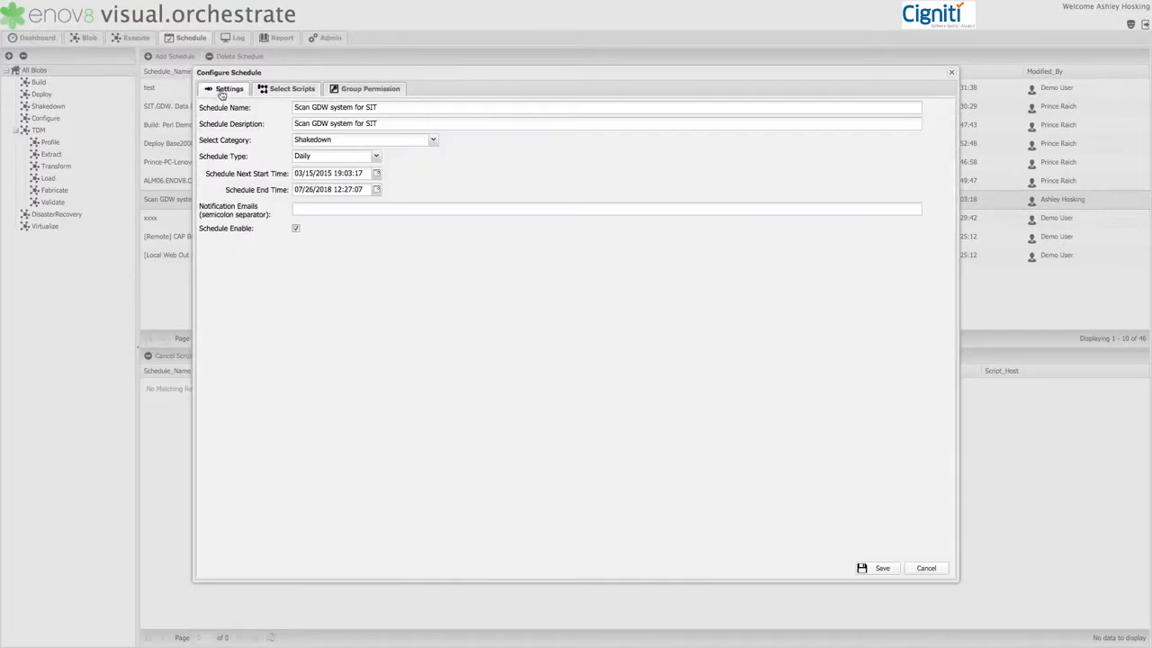
{"action": "left_click", "coordinate": [376, 174]}
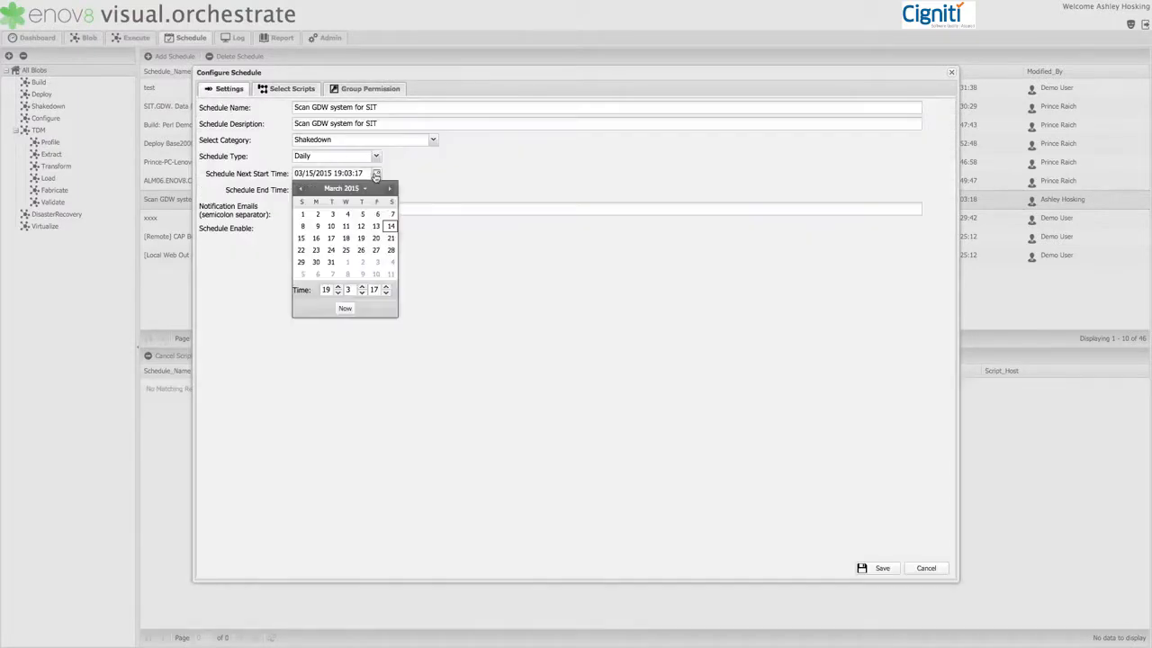
{"action": "left_click", "coordinate": [344, 309]}
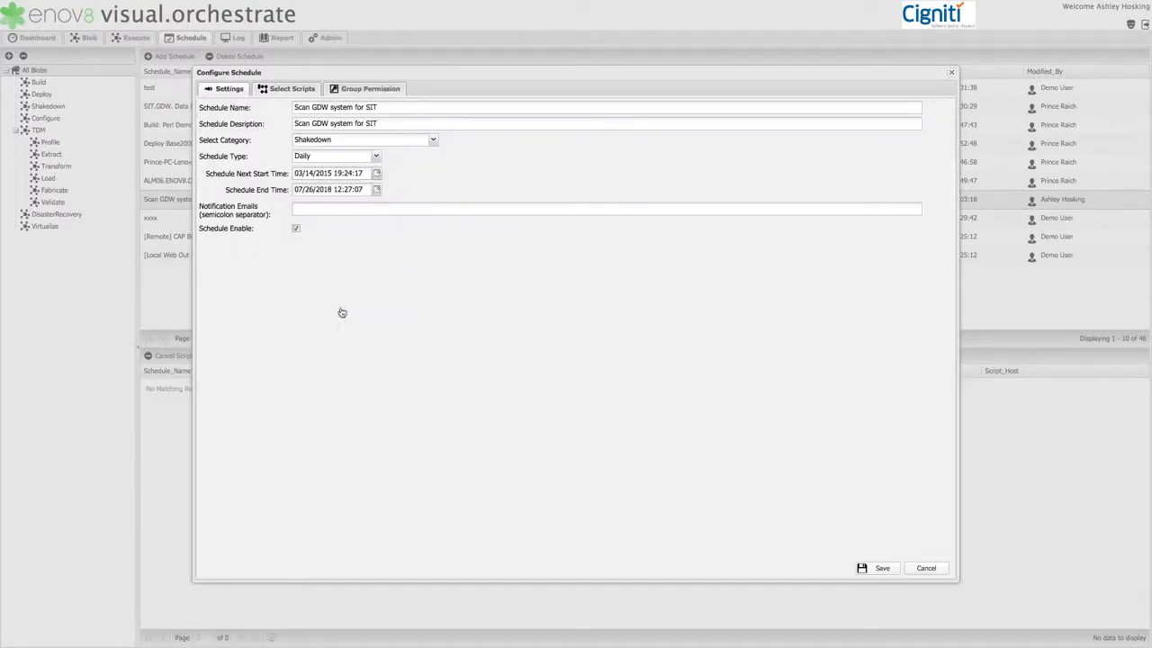
{"action": "left_click", "coordinate": [876, 568]}
{"action": "left_click", "coordinate": [560, 345]}
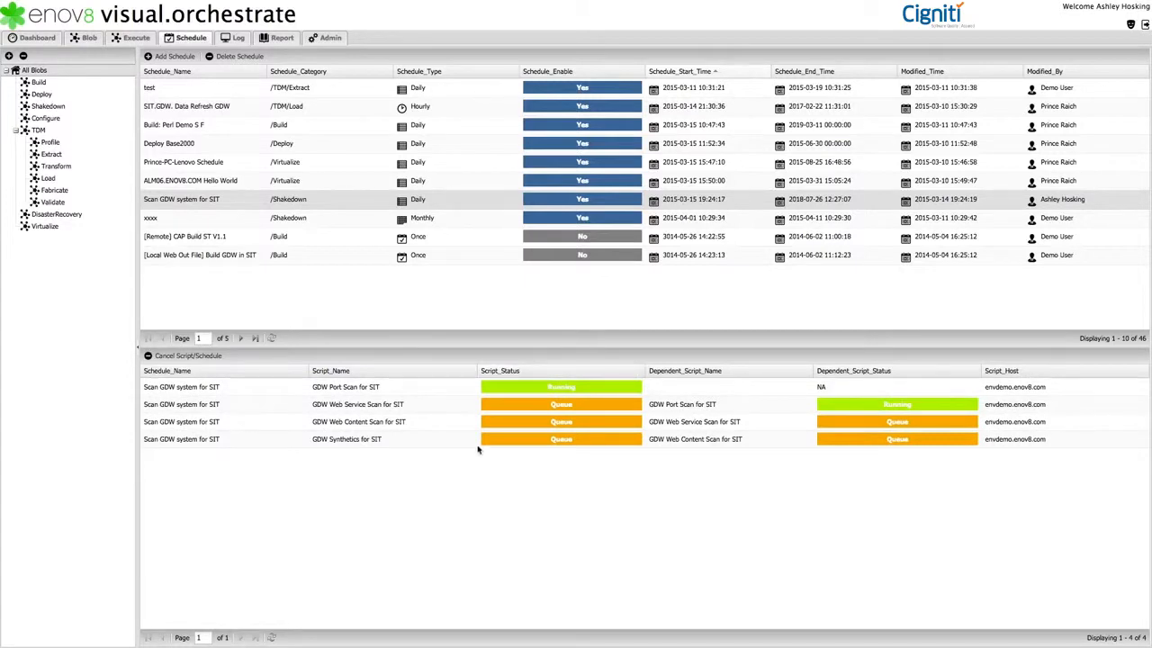
View the Most Run Scripts report and the highest execution time report, and return to the dashboard.
{"action": "left_click", "coordinate": [277, 38]}
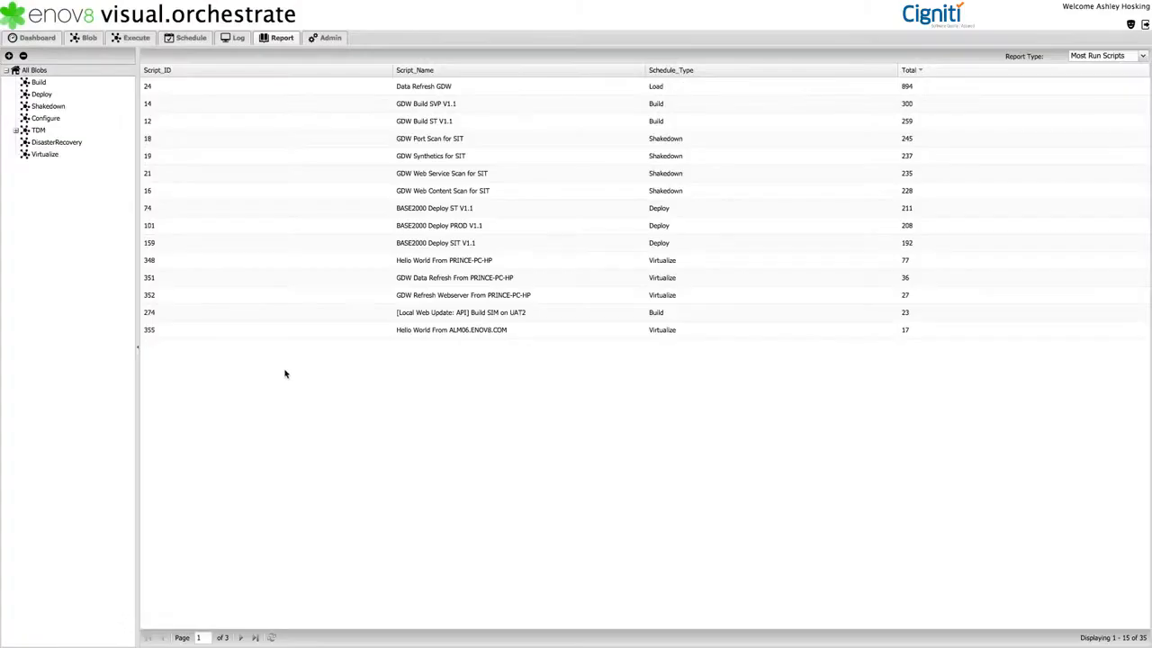
{"action": "left_click", "coordinate": [1141, 59]}
{"action": "left_click", "coordinate": [1123, 71]}
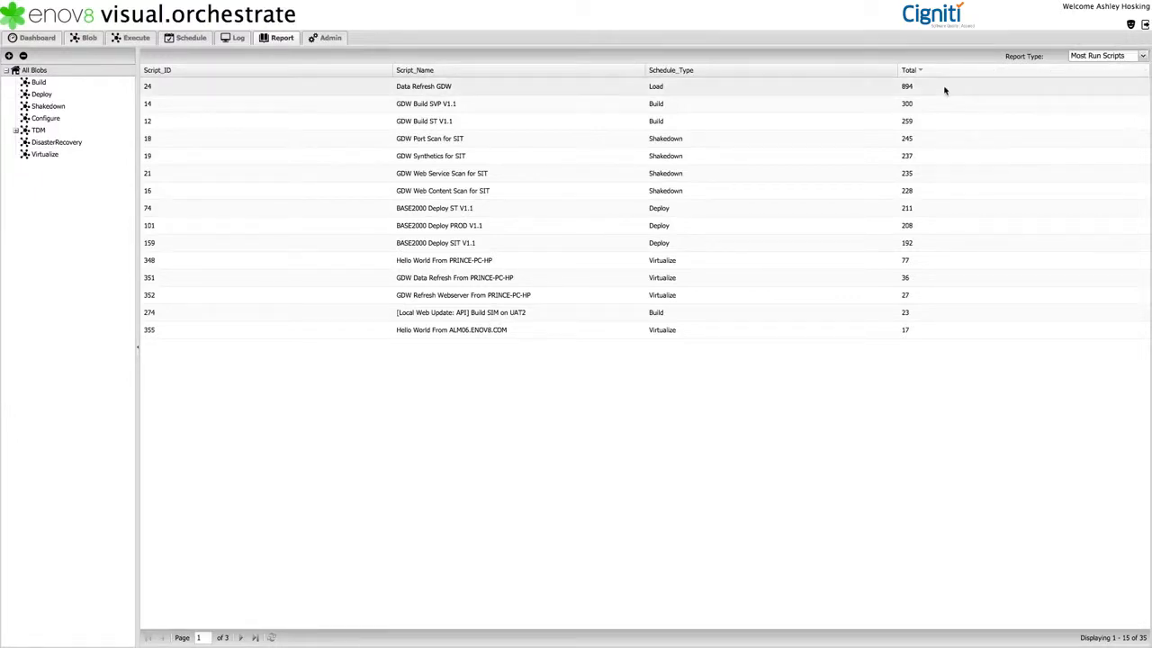
{"action": "left_click", "coordinate": [1141, 56]}
{"action": "left_click", "coordinate": [1107, 84]}
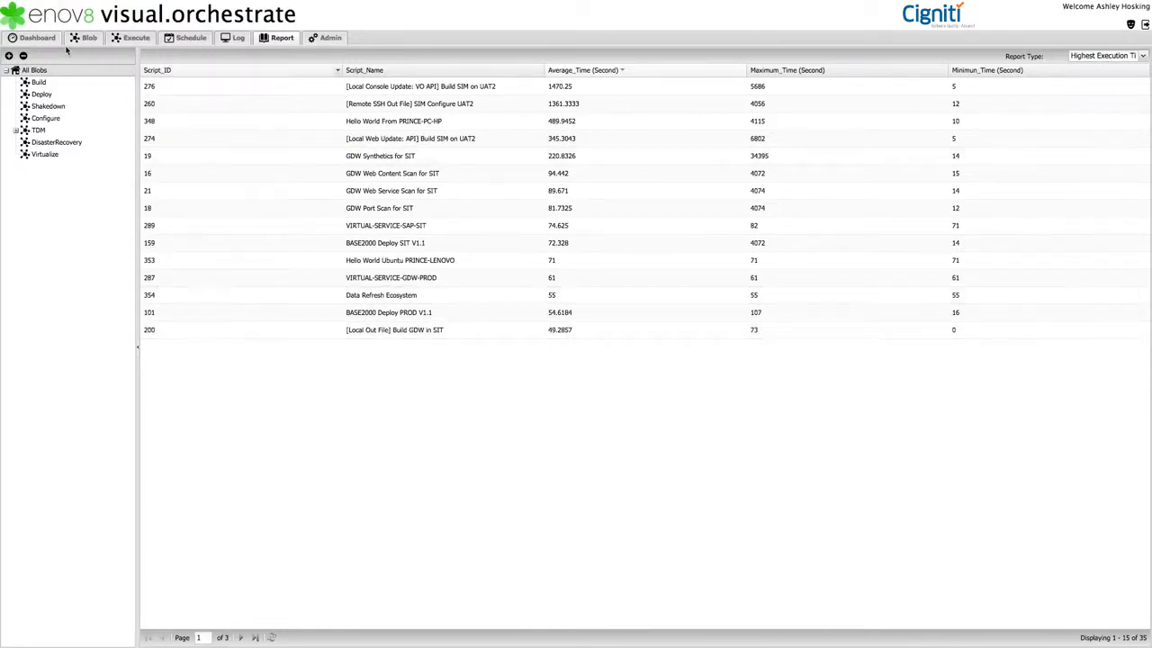
{"action": "left_click", "coordinate": [37, 38]}
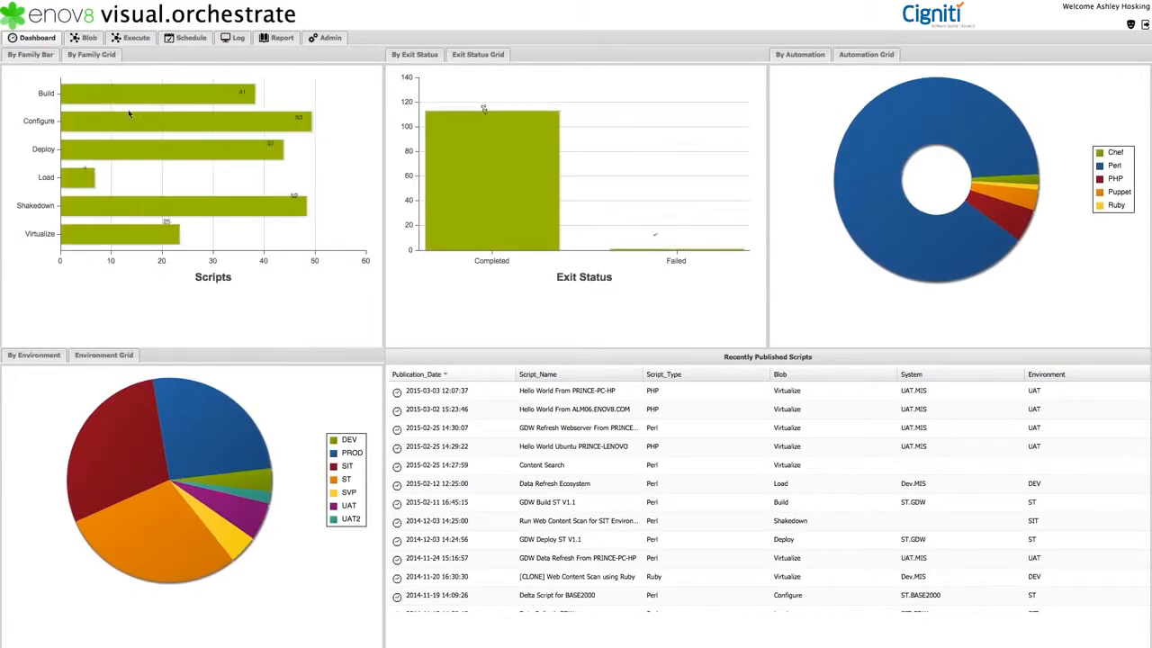